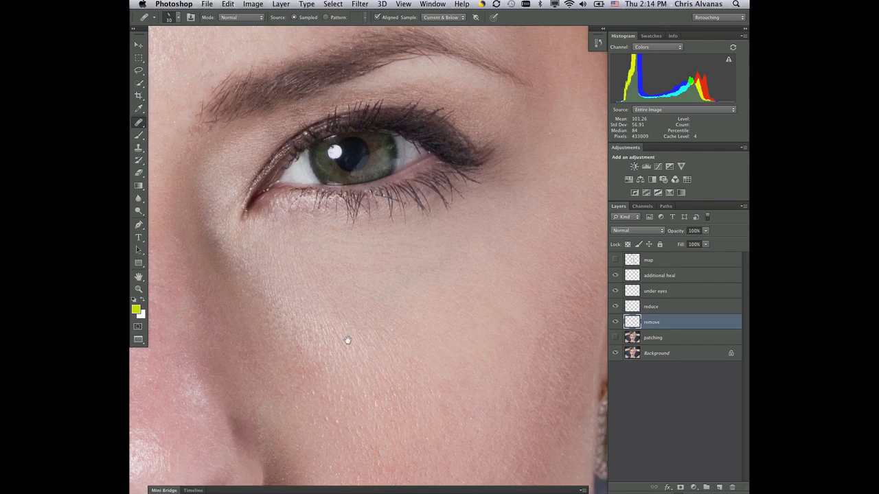
Create a new layer above the additional heal layer and name it "nose hot spot".
{"action": "left_click_drag", "start_coordinate": [347, 344], "coordinate": [515, 309]}
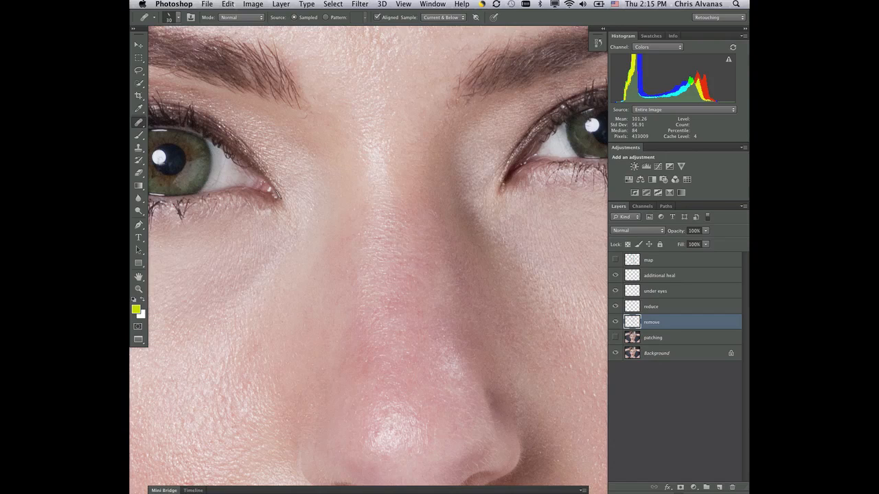
{"action": "key", "text": "z"}
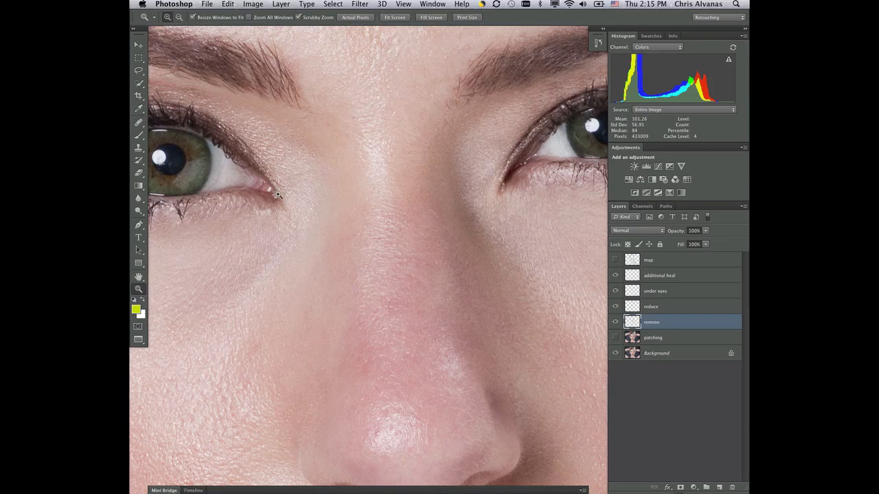
{"action": "left_click", "coordinate": [395, 322], "text": "alt"}
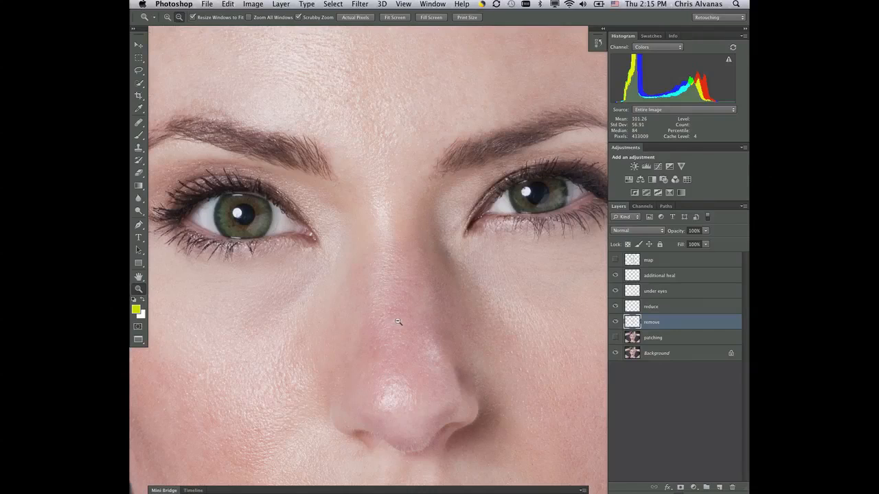
{"action": "left_click", "coordinate": [398, 325], "text": "alt"}
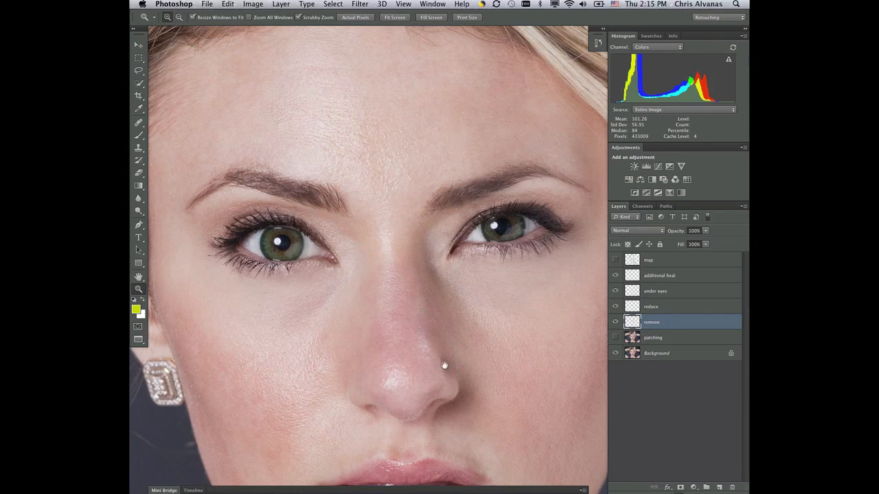
{"action": "left_click_drag", "start_coordinate": [444, 366], "coordinate": [385, 352]}
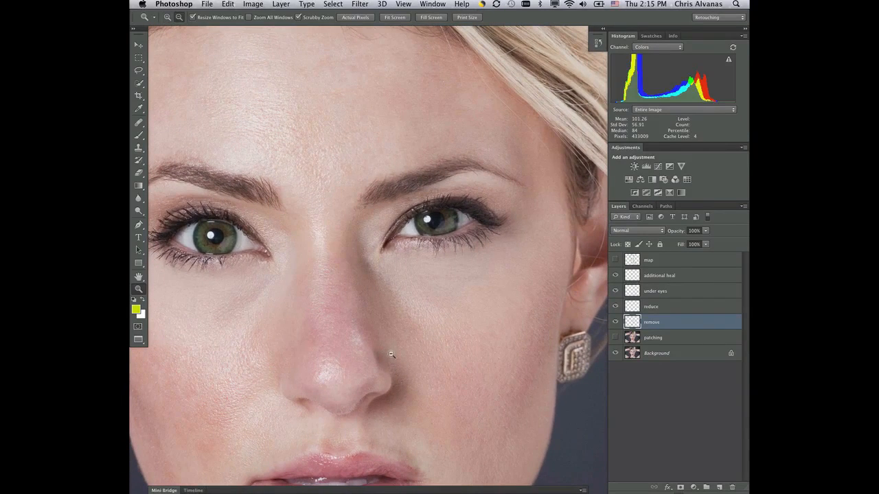
{"action": "left_click", "coordinate": [396, 356], "text": "alt"}
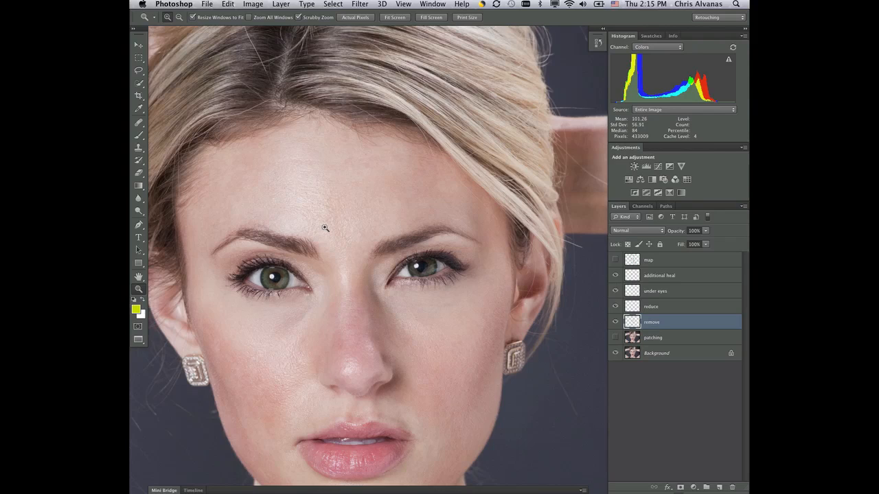
{"action": "left_click", "coordinate": [702, 276]}
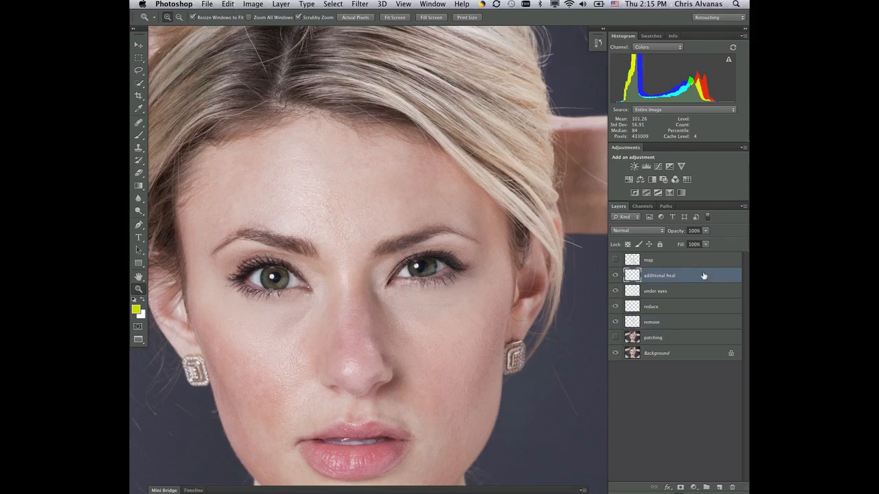
{"action": "left_click", "coordinate": [719, 486]}
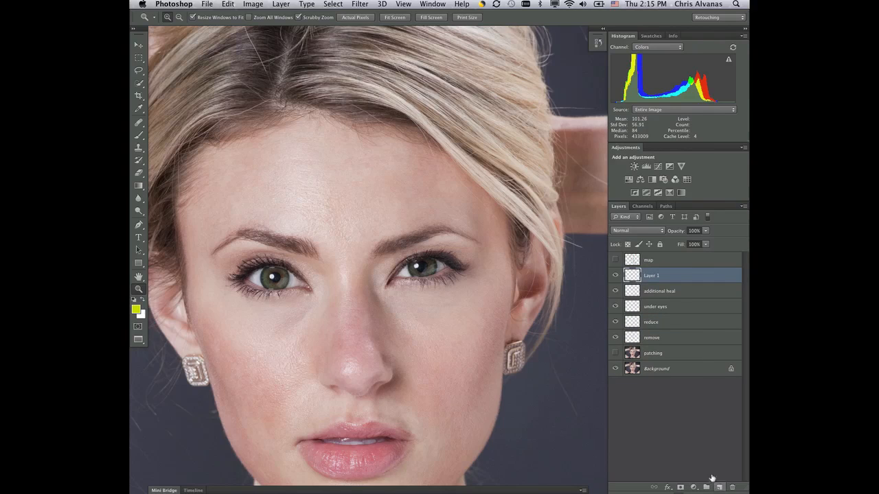
{"action": "double_click", "coordinate": [652, 275]}
{"action": "type", "text": "ri"}
{"action": "key", "text": "Return"}
Sample a skin tone from the nose and paint over its shiny tip and bridge with a 150-pixel soft brush.
{"action": "key", "text": "b"}
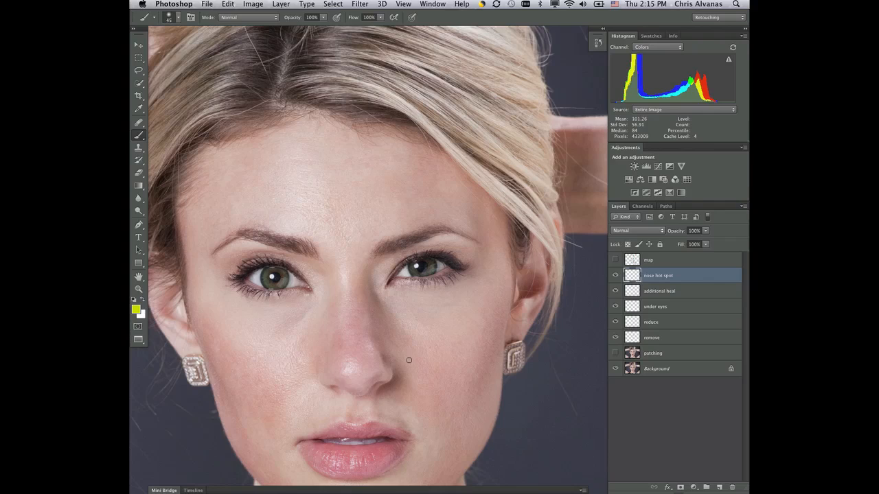
{"action": "key", "text": "bracketright"}
{"action": "key", "text": "bracketright"}
{"action": "left_click", "coordinate": [351, 341], "text": "alt"}
{"action": "key", "text": "bracketright"}
{"action": "key", "text": "bracketright"}
{"action": "key", "text": "bracketright"}
{"action": "key", "text": "bracketright"}
{"action": "mouse_move", "coordinate": [350, 371]}
{"action": "left_mouse_down"}
{"action": "mouse_move", "coordinate": [375, 353]}
{"action": "mouse_move", "coordinate": [371, 345]}
{"action": "left_mouse_up"}
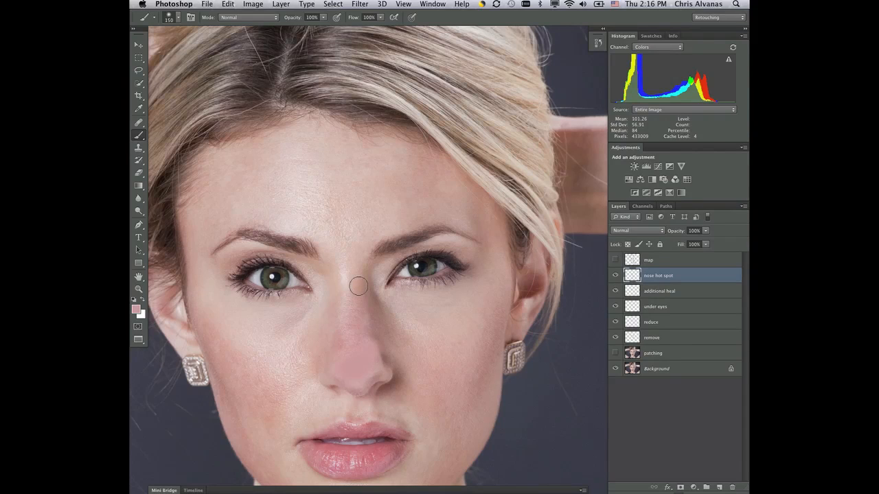
Try the Color blend mode on the nose hot spot layer and return it to Normal.
{"action": "left_click", "coordinate": [639, 230]}
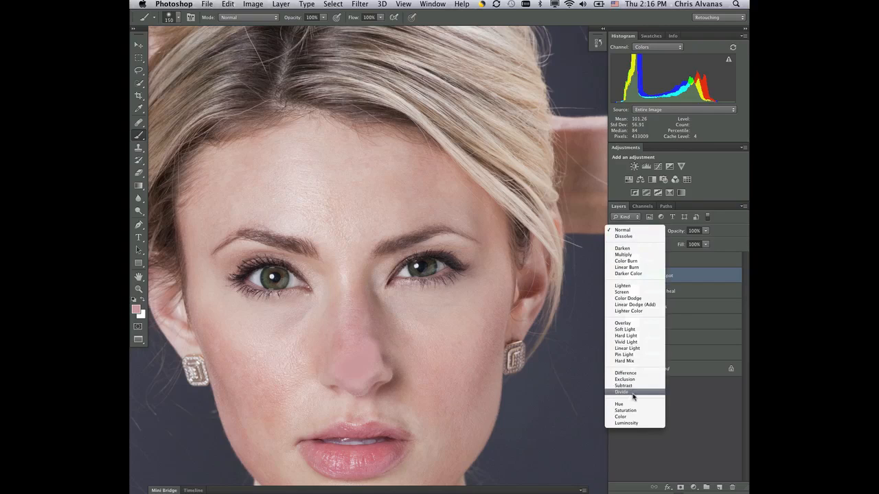
{"action": "left_click", "coordinate": [631, 417]}
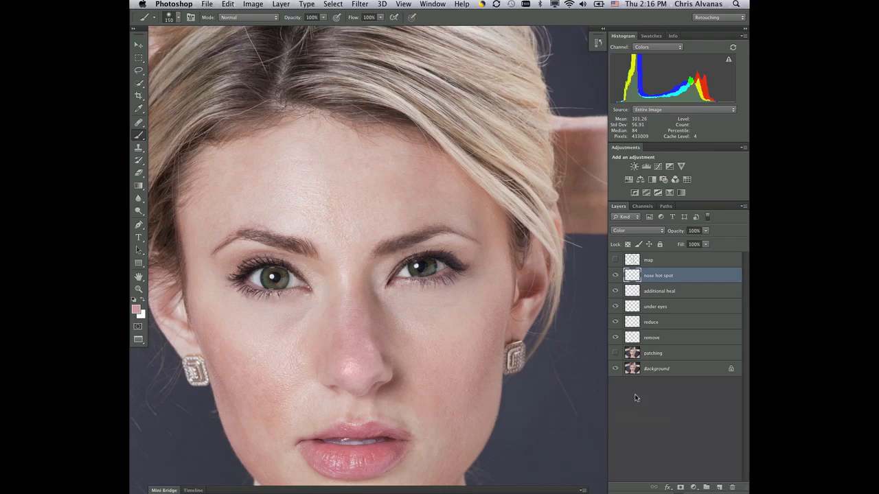
{"action": "left_click", "coordinate": [637, 230]}
{"action": "left_click", "coordinate": [633, 44]}
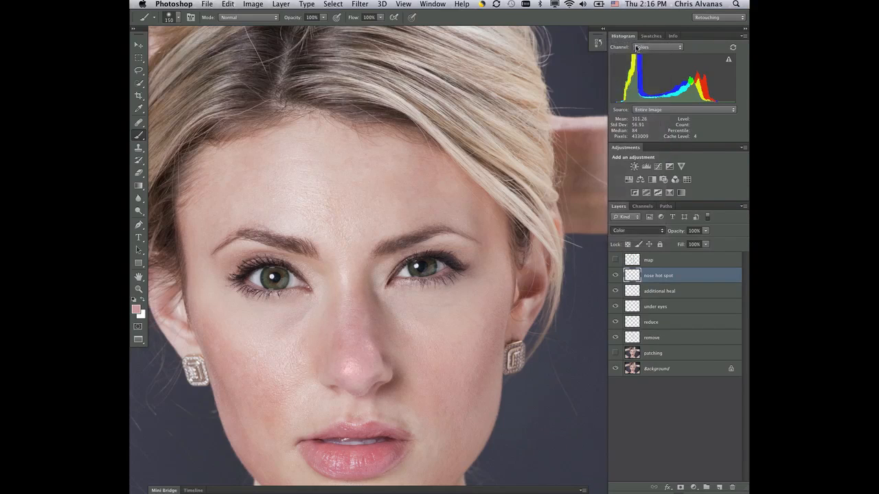
Lower the nose hot spot layer's opacity to 34% and compare the nose with the layer hidden and shown.
{"action": "left_click", "coordinate": [705, 231]}
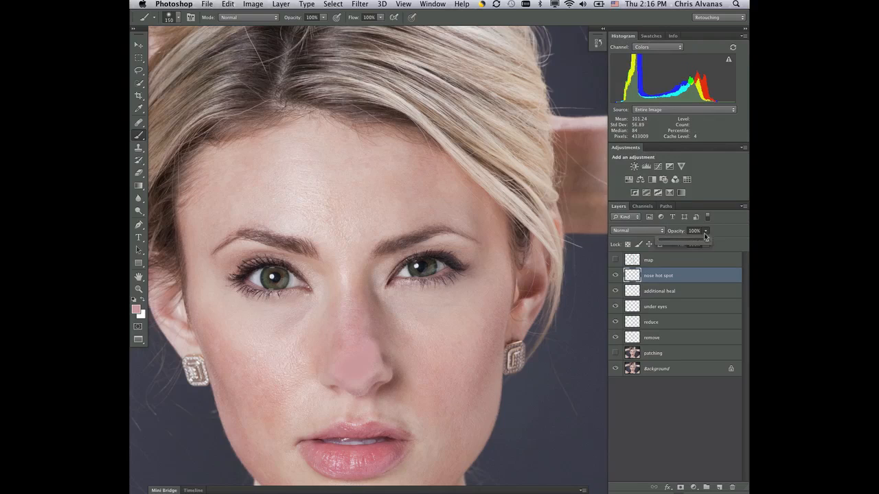
{"action": "left_click_drag", "start_coordinate": [706, 243], "coordinate": [676, 242]}
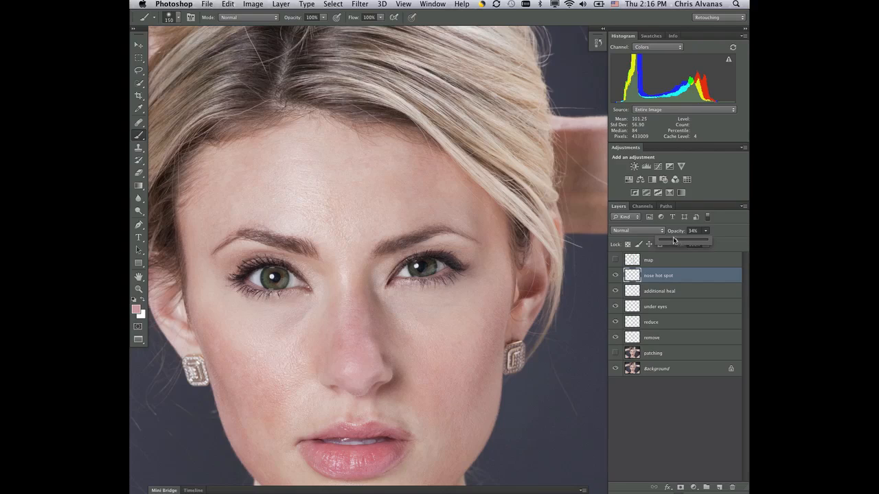
{"action": "left_click", "coordinate": [615, 276]}
{"action": "left_click", "coordinate": [615, 276]}
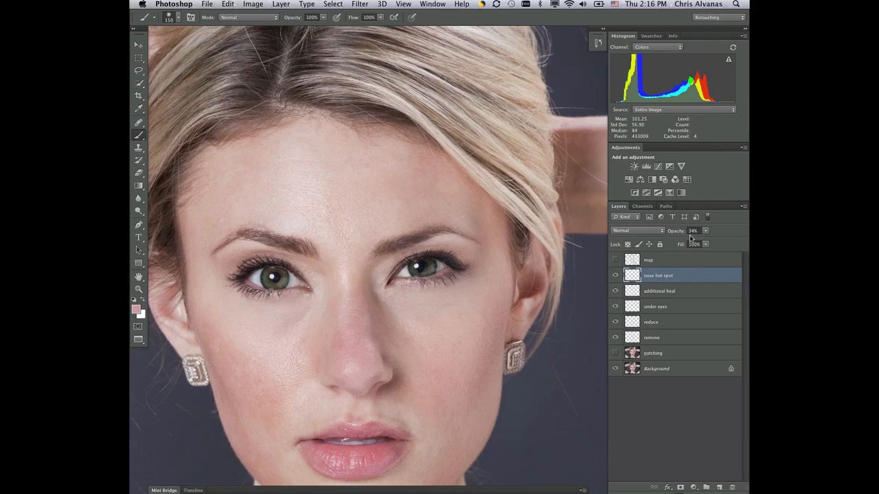
Add a new layer above the nose hot spot layer and name it "forehead spot".
{"action": "left_click", "coordinate": [719, 486]}
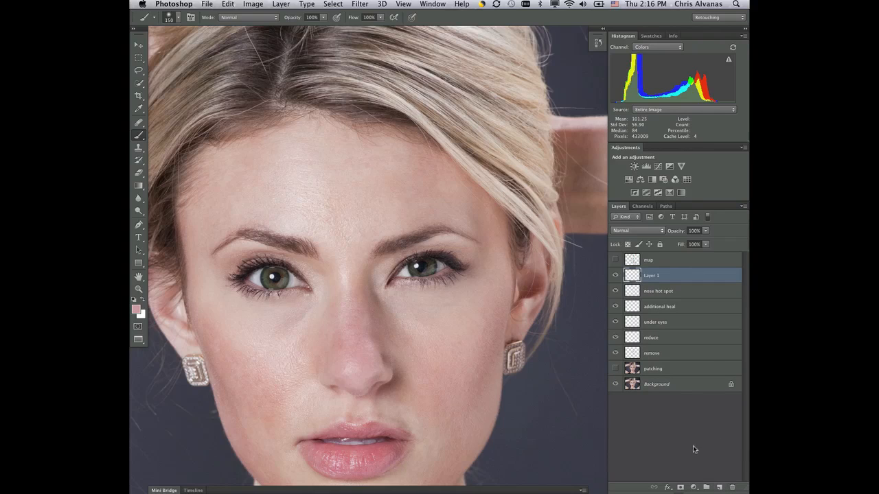
{"action": "double_click", "coordinate": [657, 276]}
{"action": "type", "text": "l"}
{"action": "key", "text": "Return"}
Sample a forehead skin tone and paint over the shiny centre of the forehead with a 600-pixel brush.
{"action": "key", "text": "bracketright"}
{"action": "key", "text": "bracketright"}
{"action": "key", "text": "bracketright"}
{"action": "key", "text": "bracketright"}
{"action": "key", "text": "bracketright"}
{"action": "key", "text": "bracketright"}
{"action": "key", "text": "bracketright"}
{"action": "left_click", "coordinate": [267, 184], "text": "alt"}
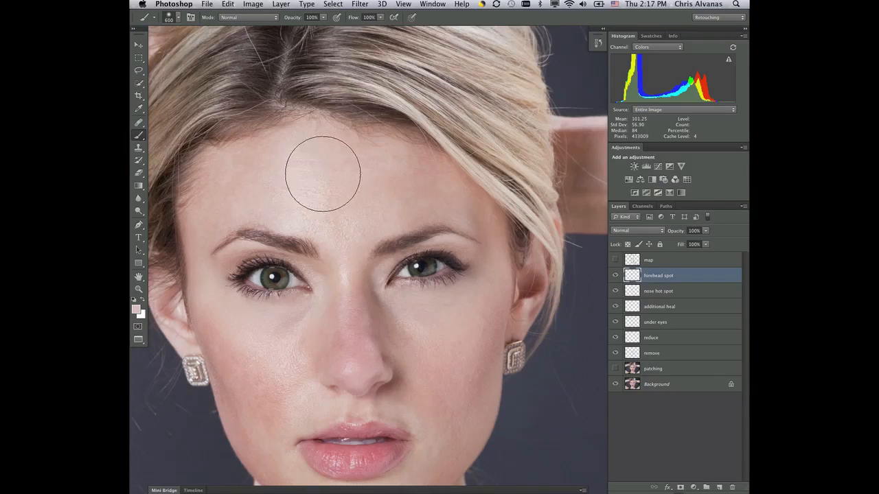
{"action": "mouse_move", "coordinate": [303, 184]}
{"action": "left_mouse_down"}
{"action": "mouse_move", "coordinate": [311, 208]}
{"action": "mouse_move", "coordinate": [347, 205]}
{"action": "mouse_move", "coordinate": [350, 227]}
{"action": "left_mouse_up"}
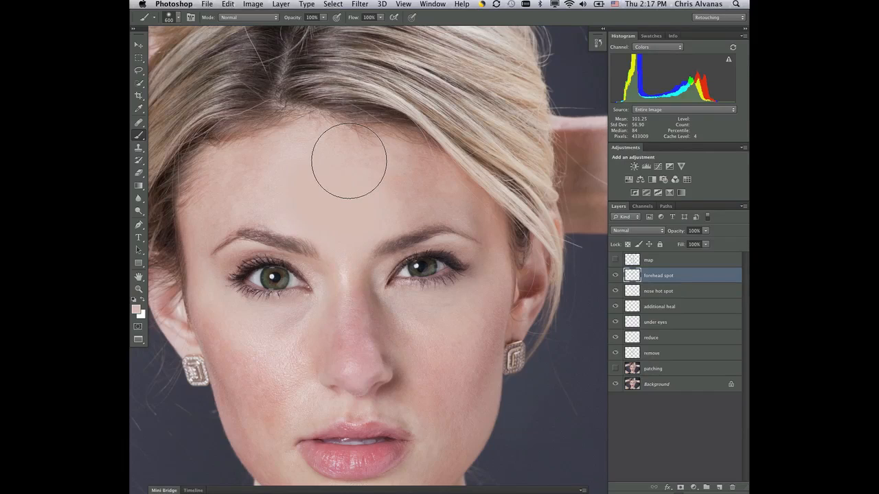
Reduce the forehead spot layer's opacity to 43% and check the result on the whole portrait.
{"action": "left_click", "coordinate": [705, 231]}
{"action": "left_click_drag", "start_coordinate": [708, 243], "coordinate": [682, 243]}
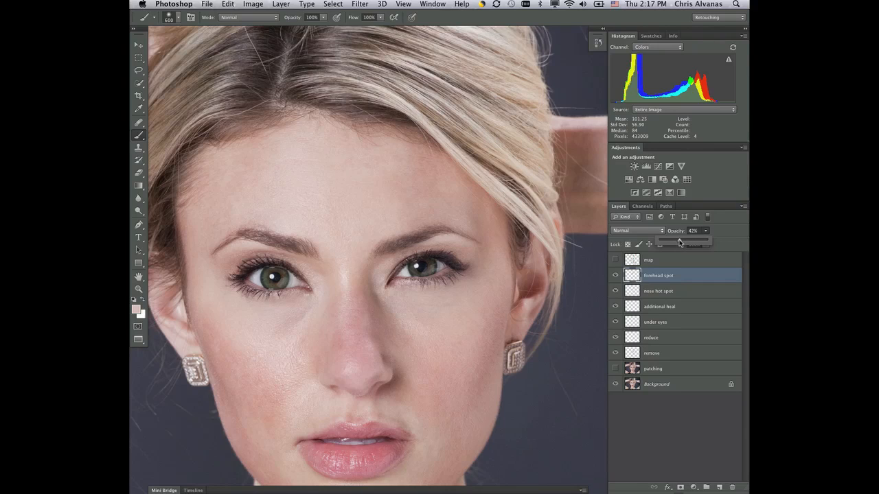
{"action": "left_click_drag", "start_coordinate": [680, 242], "coordinate": [681, 240]}
{"action": "key", "text": "z"}
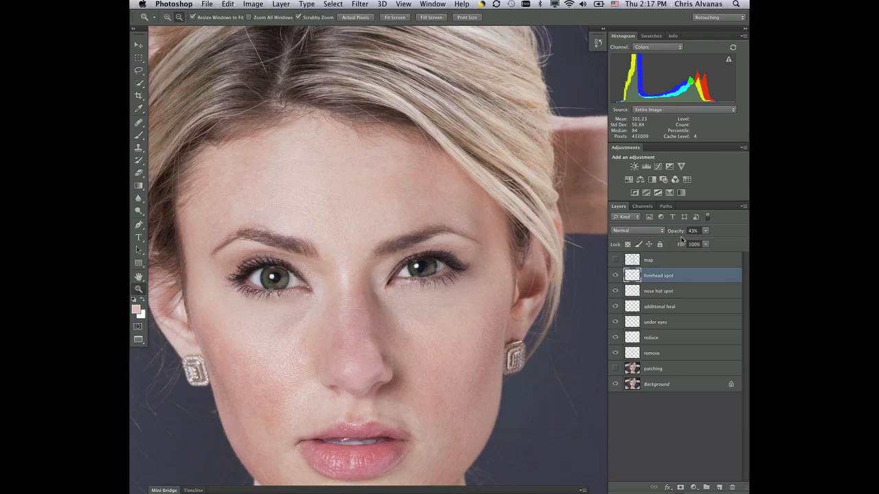
{"action": "left_click", "coordinate": [381, 295], "text": "alt"}
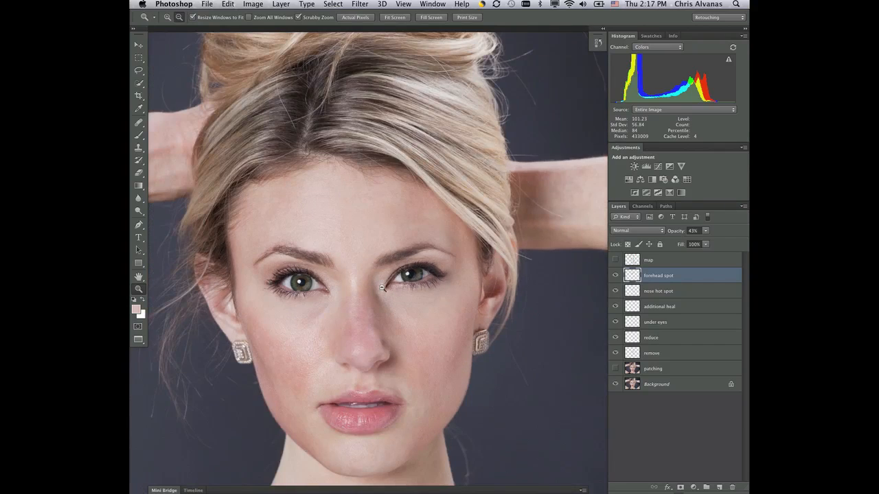
{"action": "left_click", "coordinate": [438, 366], "text": "alt"}
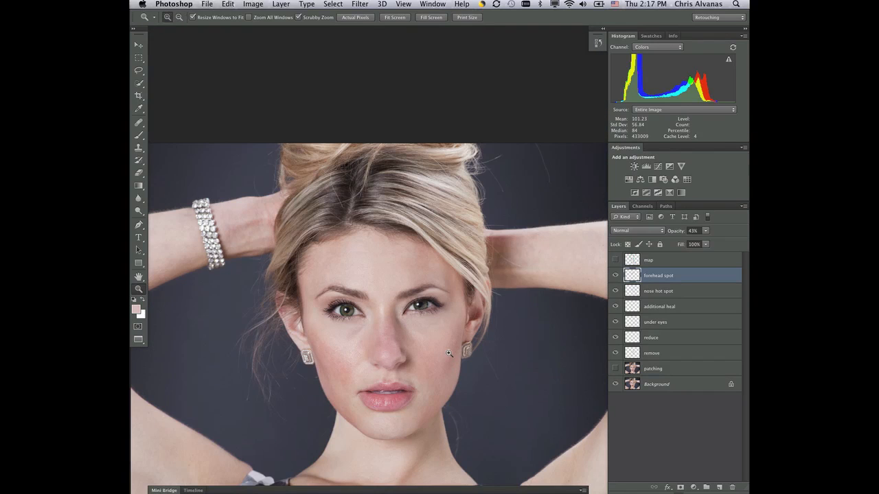
{"action": "left_click_drag", "start_coordinate": [408, 349], "coordinate": [410, 274]}
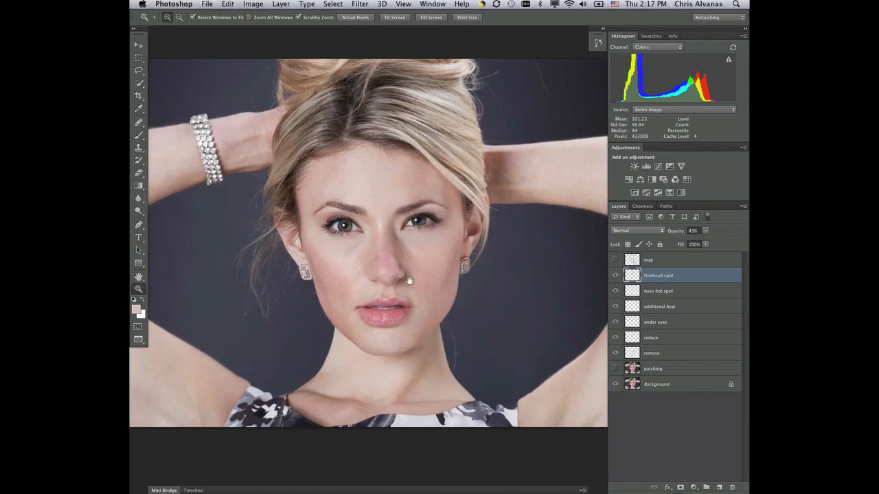